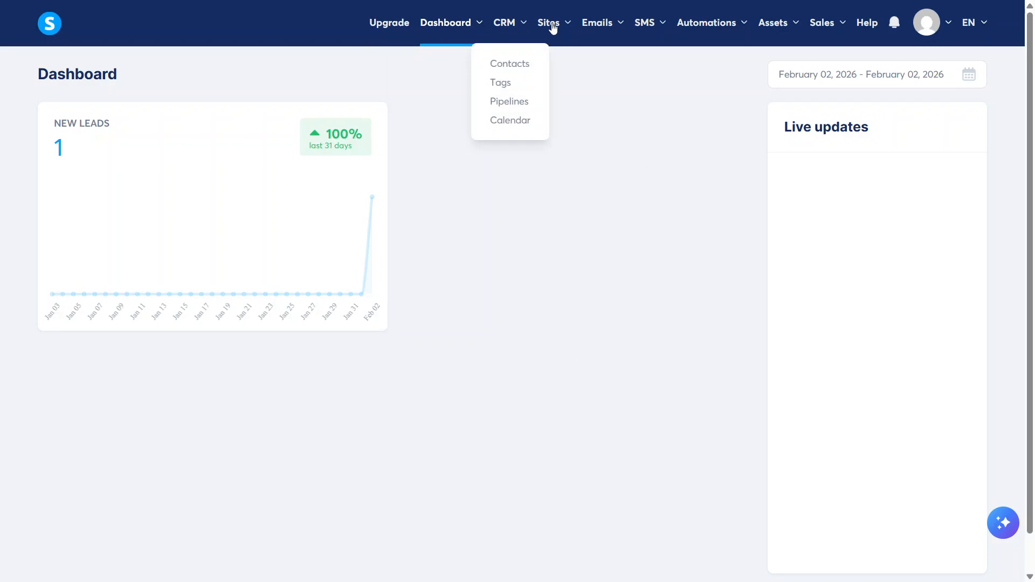
Open the EK website from the list of websites for editing
mouse_move(548, 24)
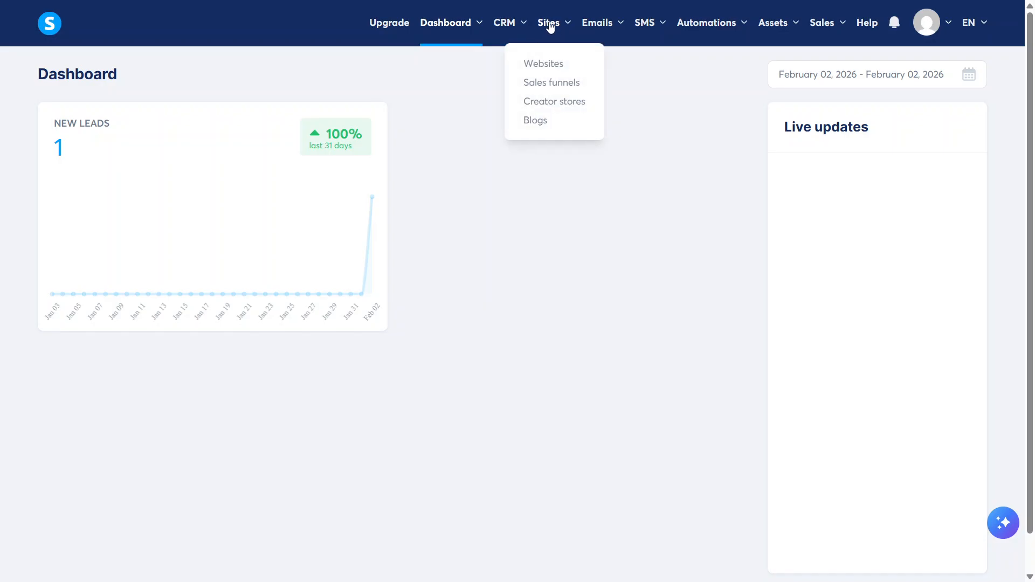
click(554, 66)
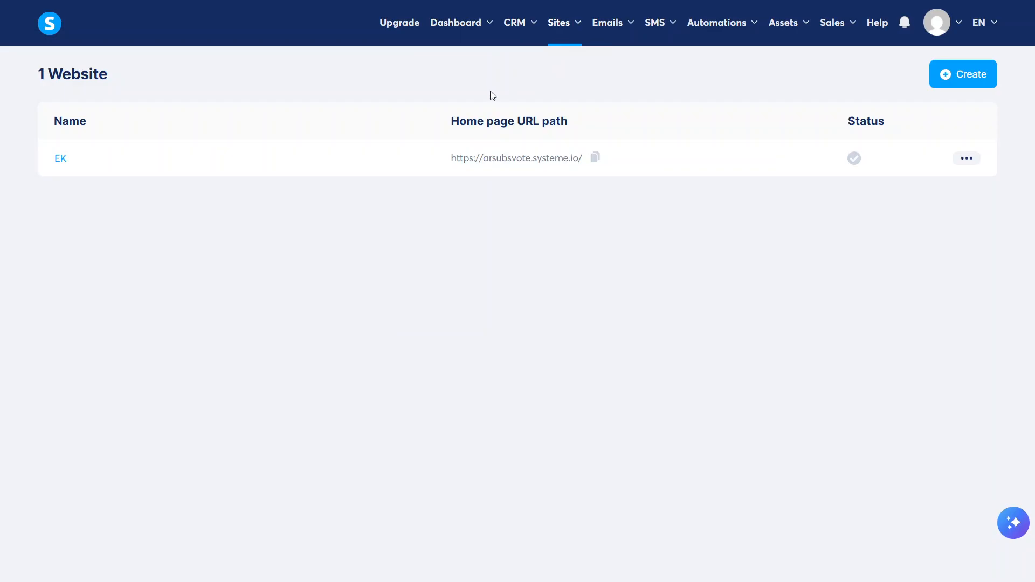
click(68, 159)
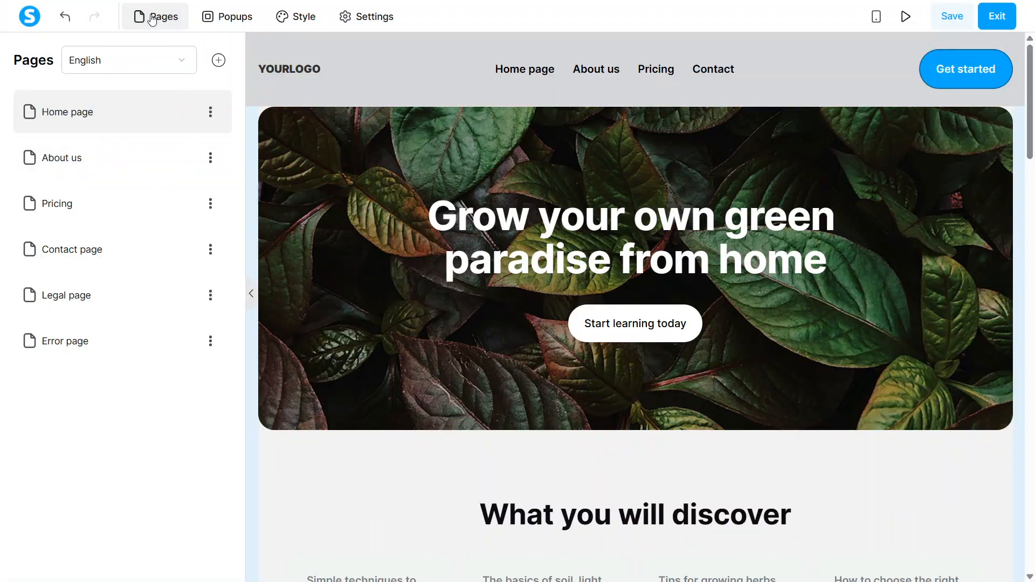
Add a new page named Contact Form to the website
click(218, 61)
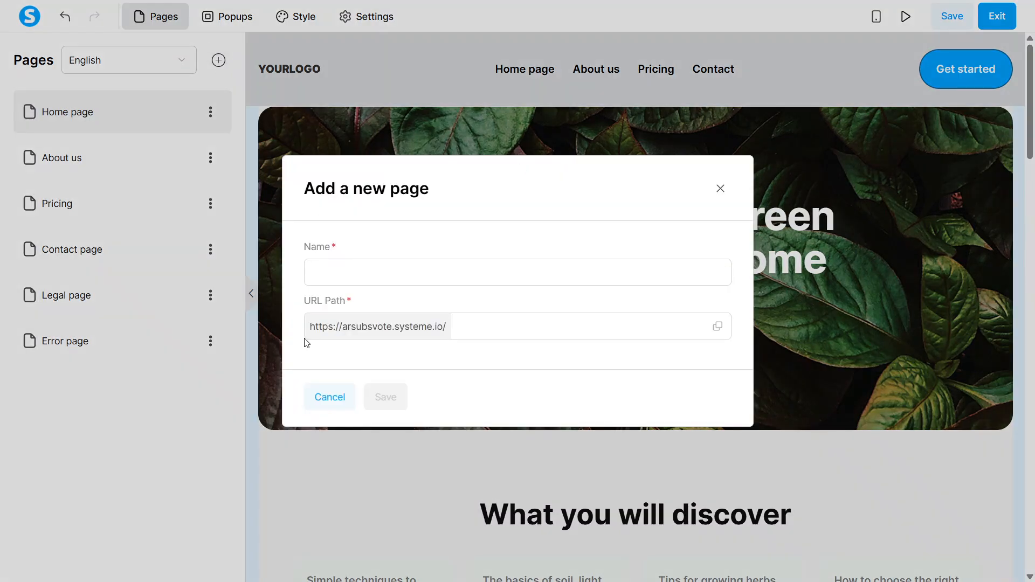
click(444, 269)
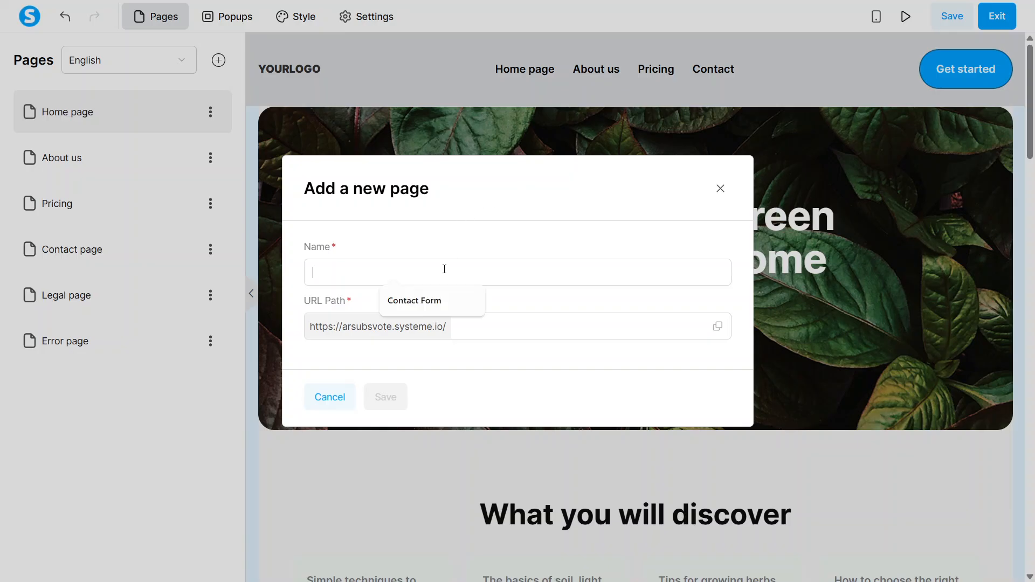
click(424, 301)
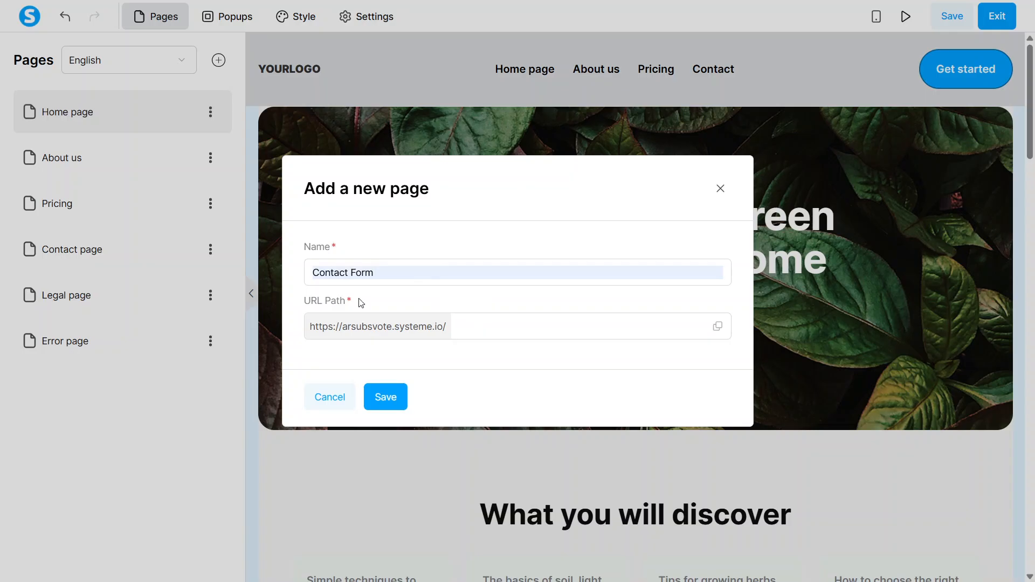
click(379, 399)
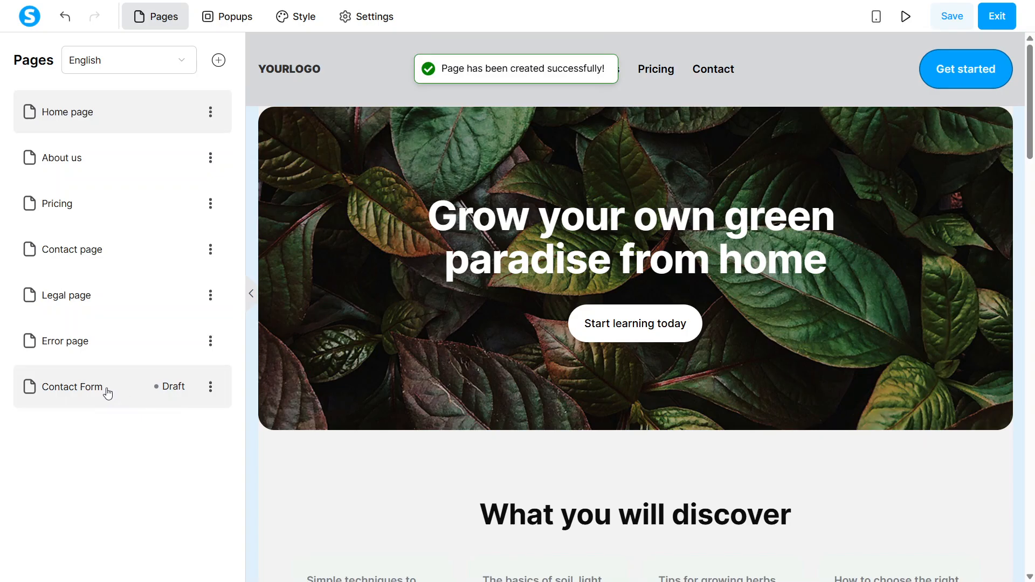
Open the Contact Form page and place a form input element in its empty content area
click(108, 394)
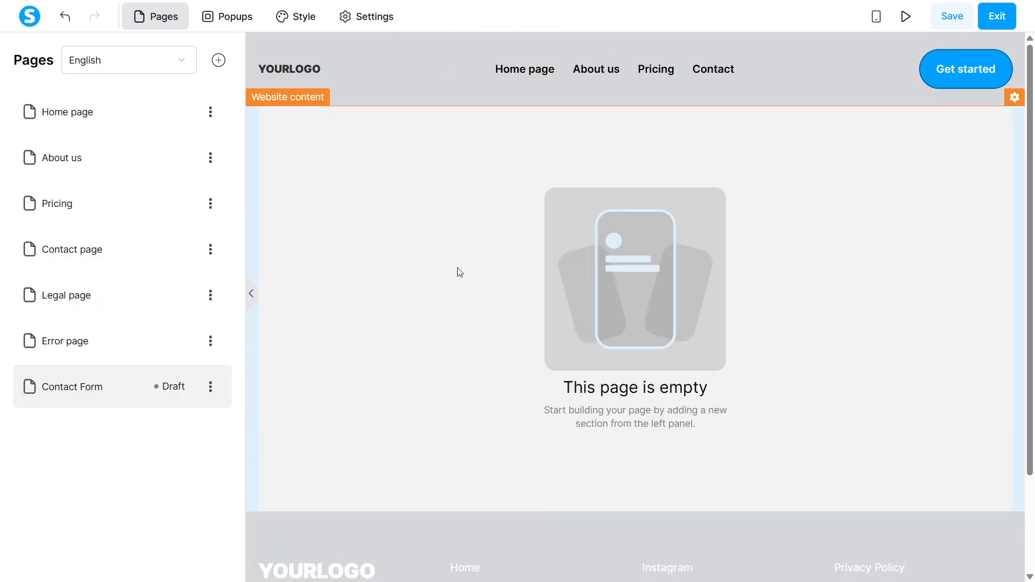
click(434, 260)
click(434, 260)
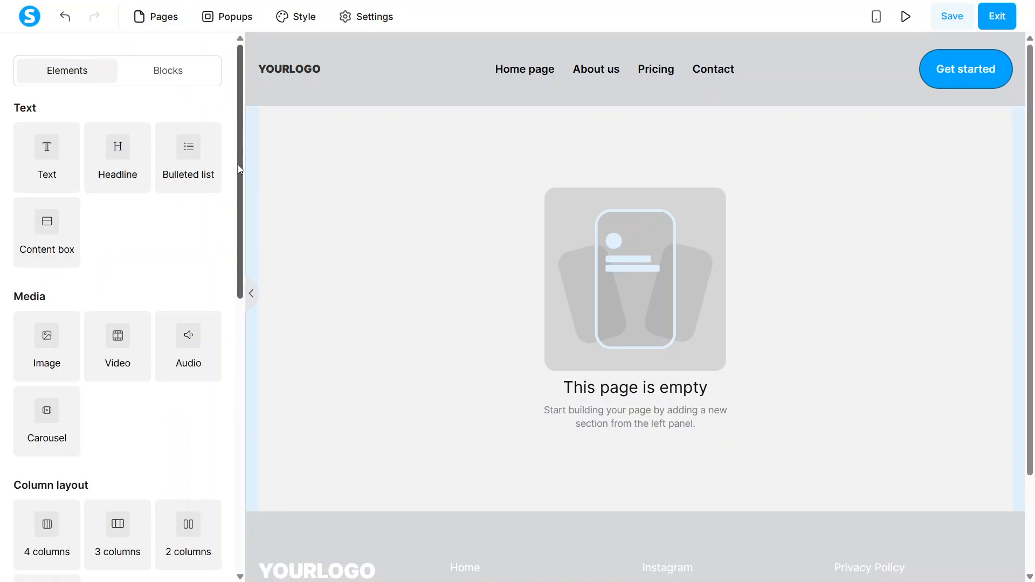
drag(238, 164, 225, 371)
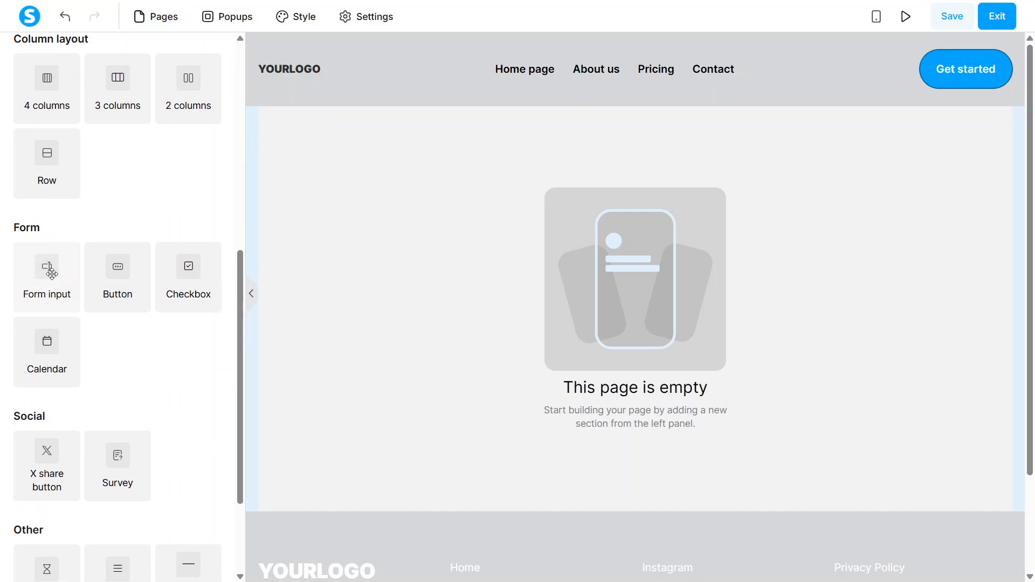
drag(51, 275, 518, 144)
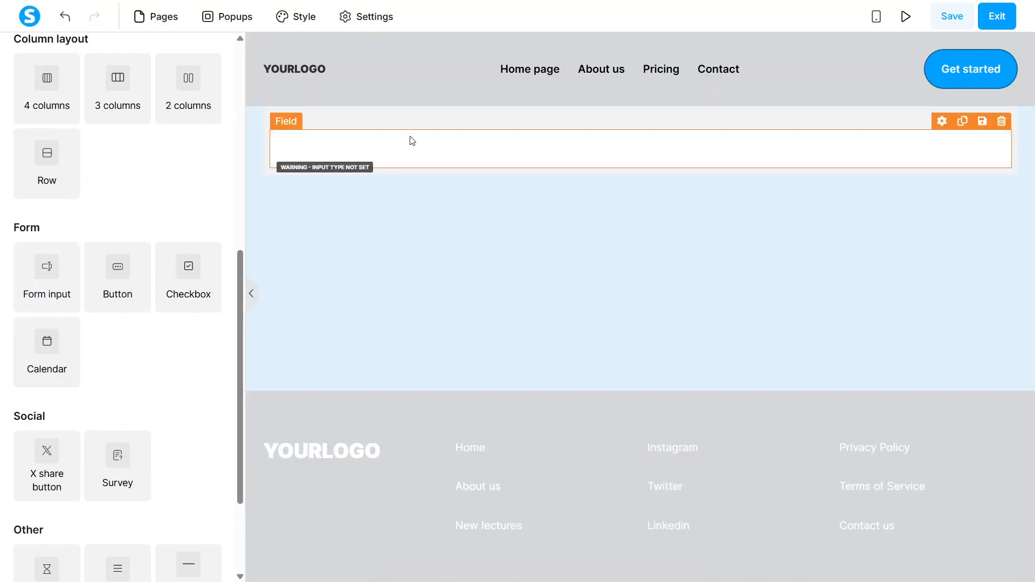
Set the input type of the new form field to First name
click(396, 151)
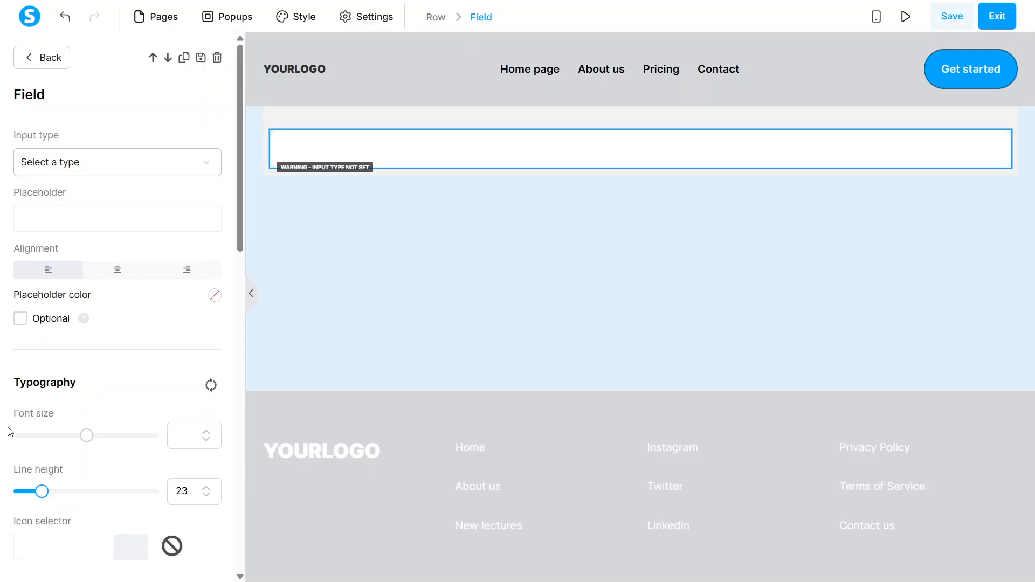
click(71, 158)
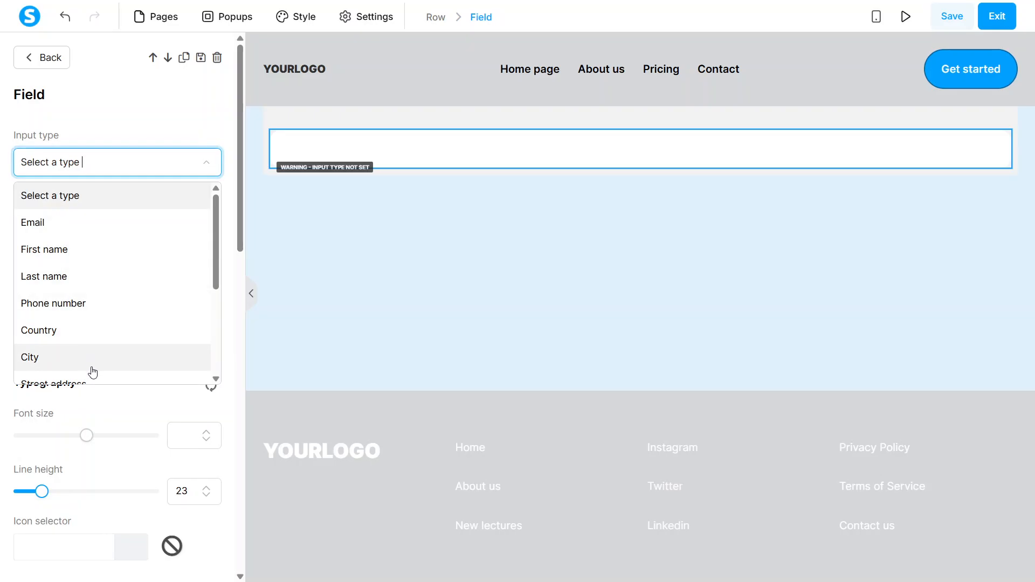
click(95, 250)
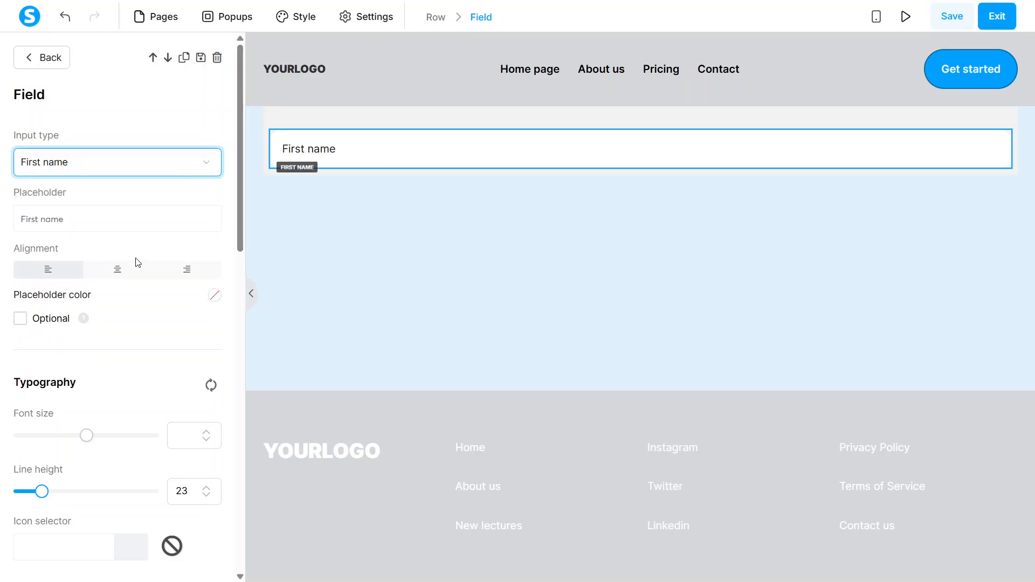
Review the First name field's placeholder, placeholder color, typography, icon, spacing, border and shadow options without changing them
triple_click(99, 216)
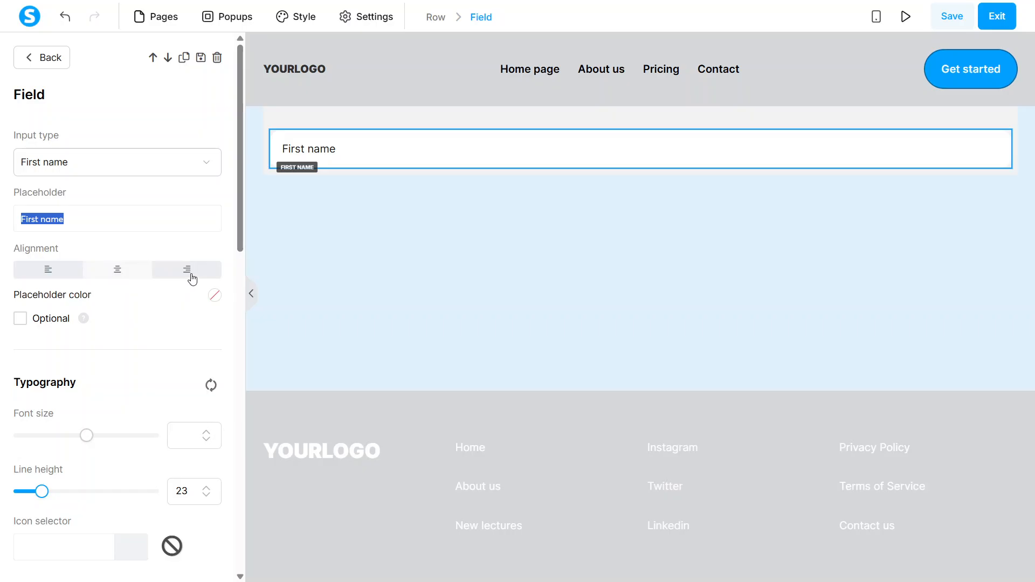
click(215, 298)
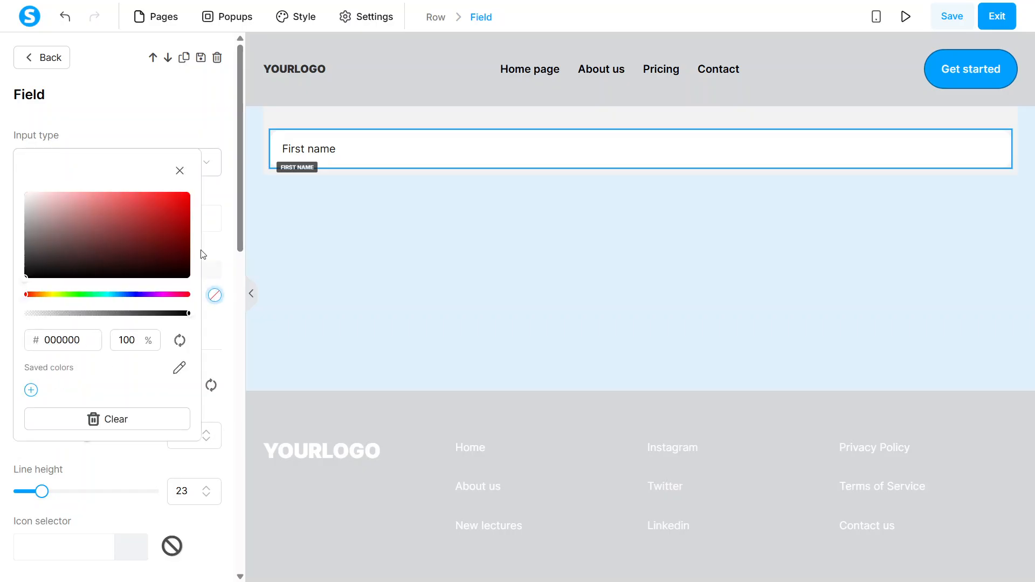
click(179, 171)
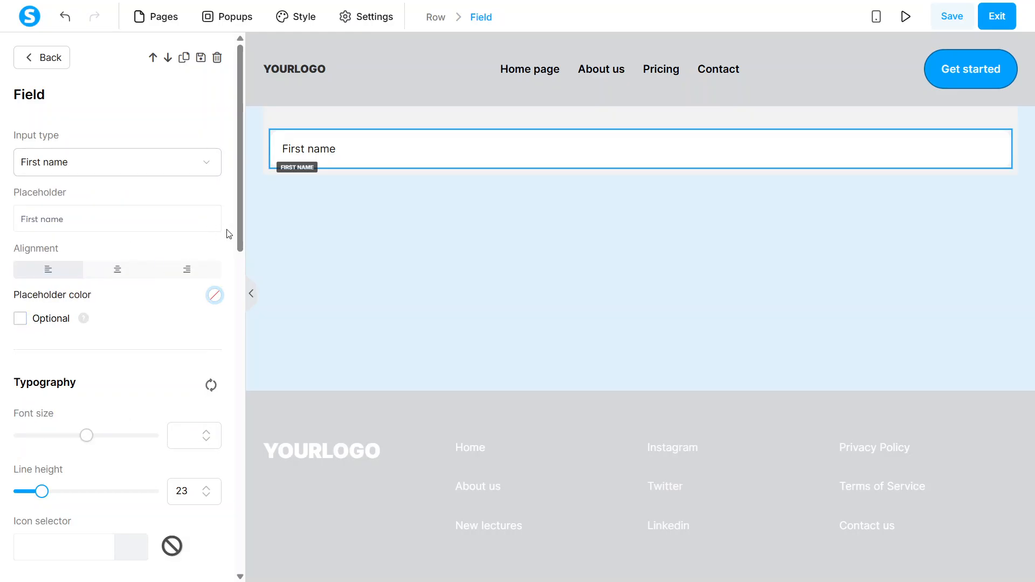
drag(240, 233, 240, 329)
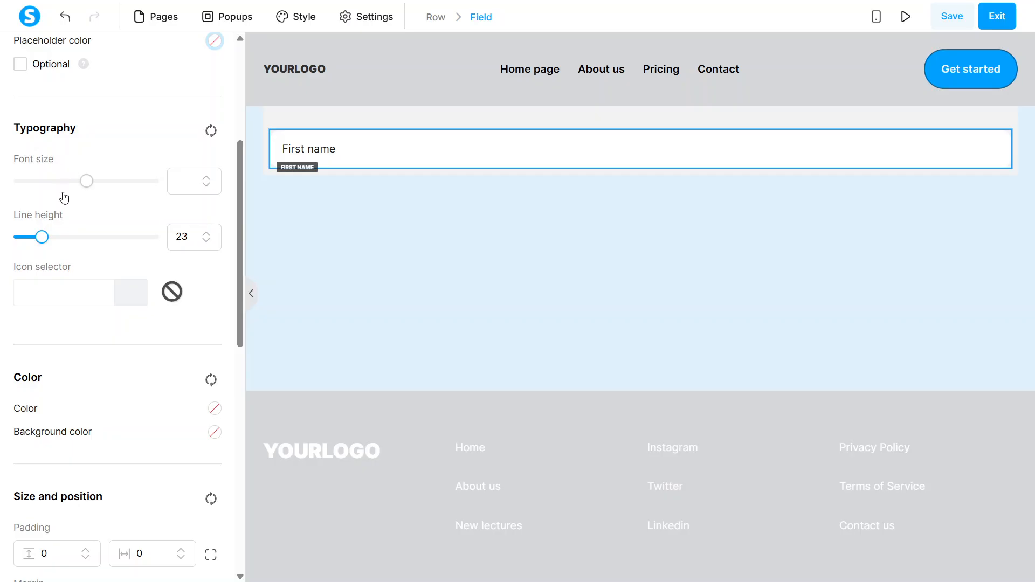
click(54, 311)
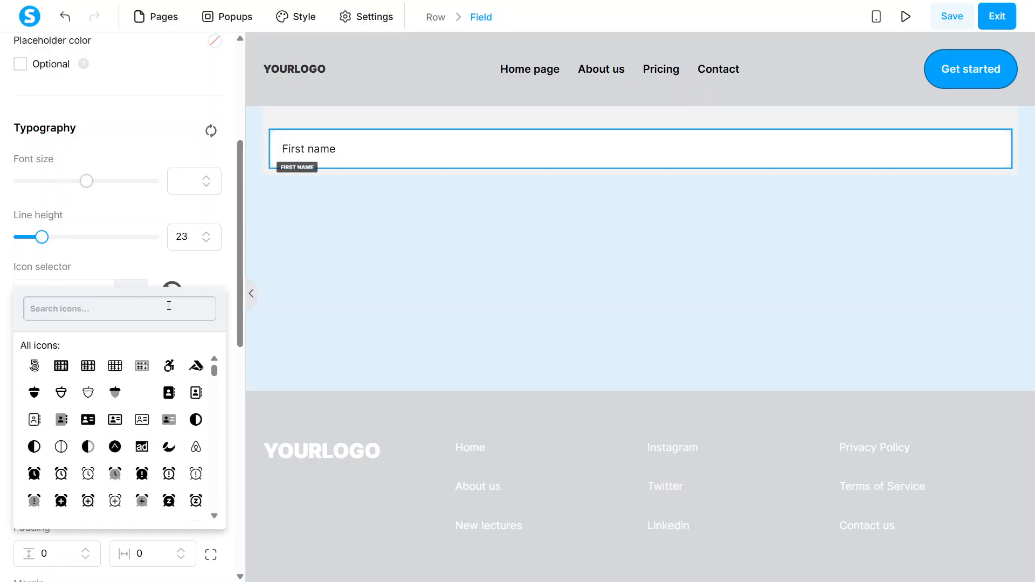
click(144, 258)
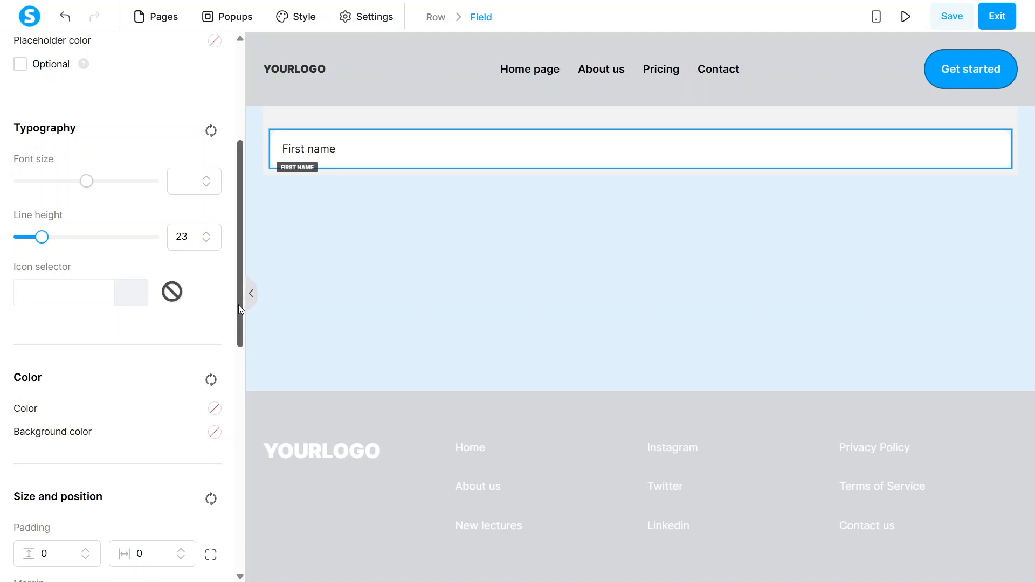
drag(239, 307, 232, 431)
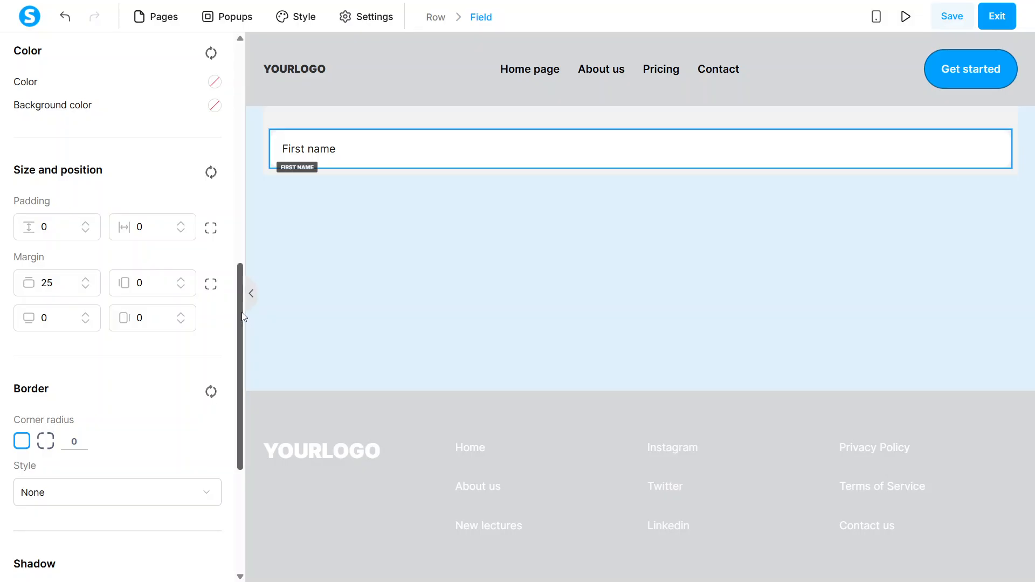
scroll(236, 366, down, 2)
scroll(236, 365, down, 5)
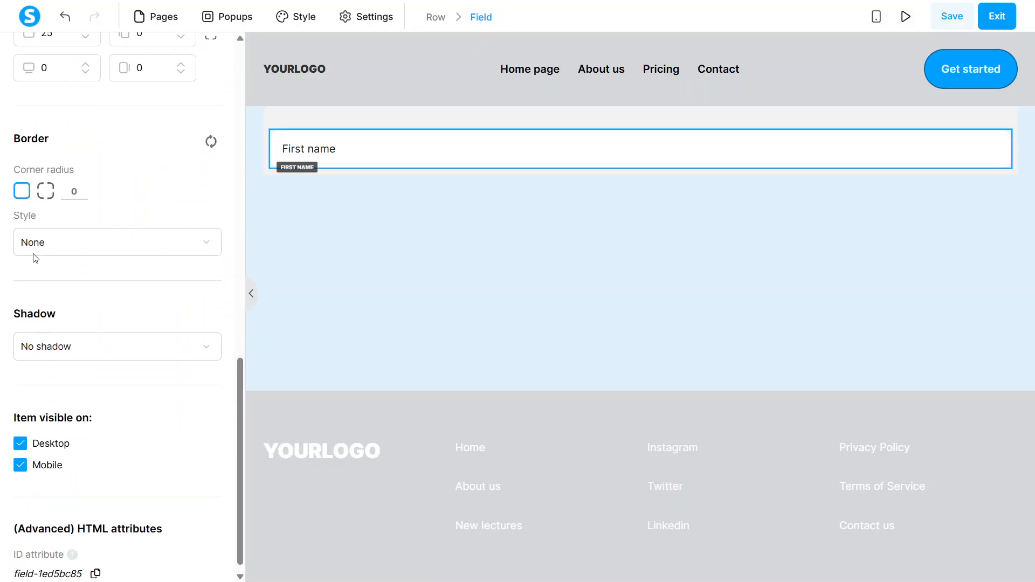
click(48, 251)
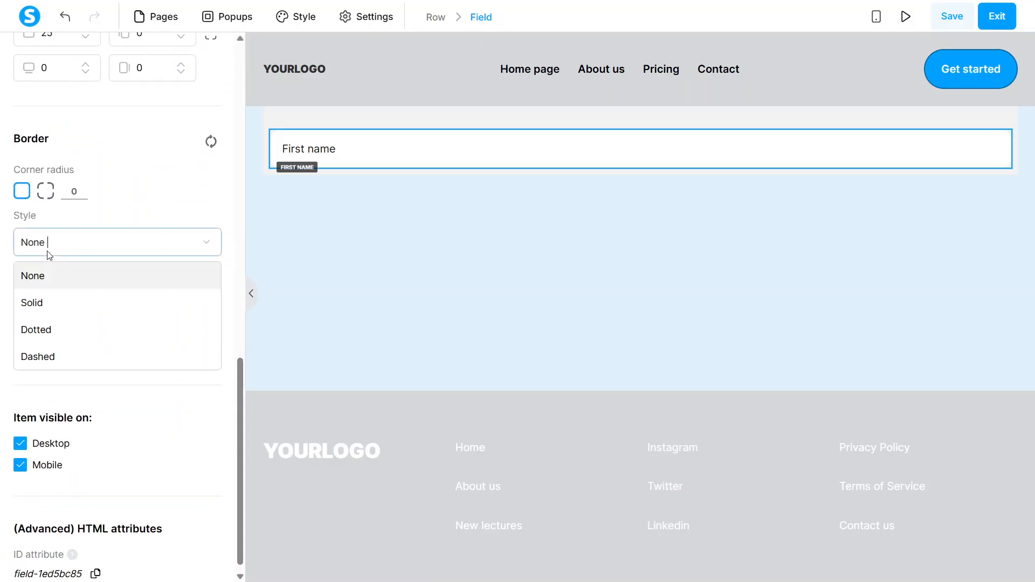
click(49, 254)
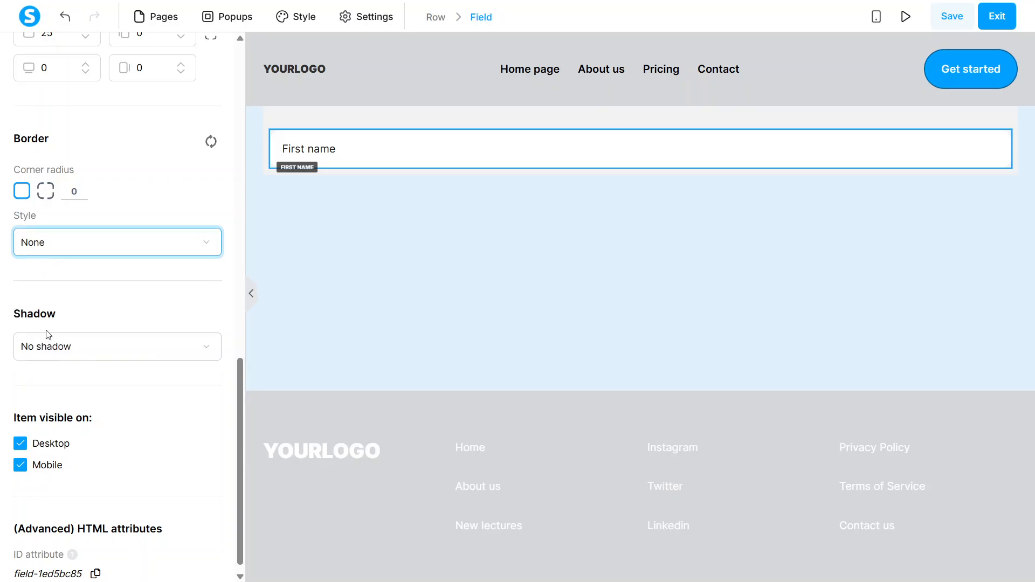
click(52, 354)
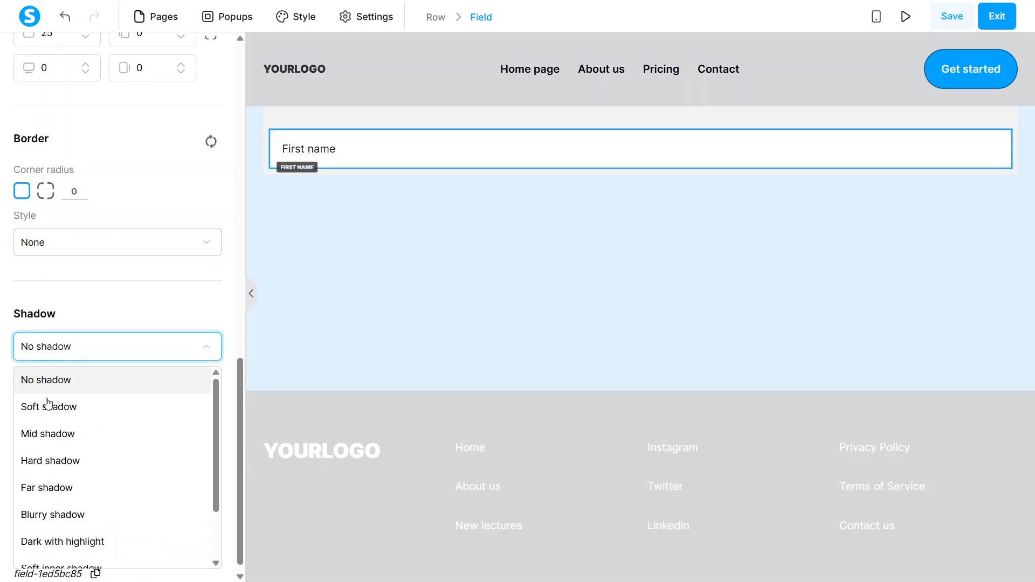
click(88, 314)
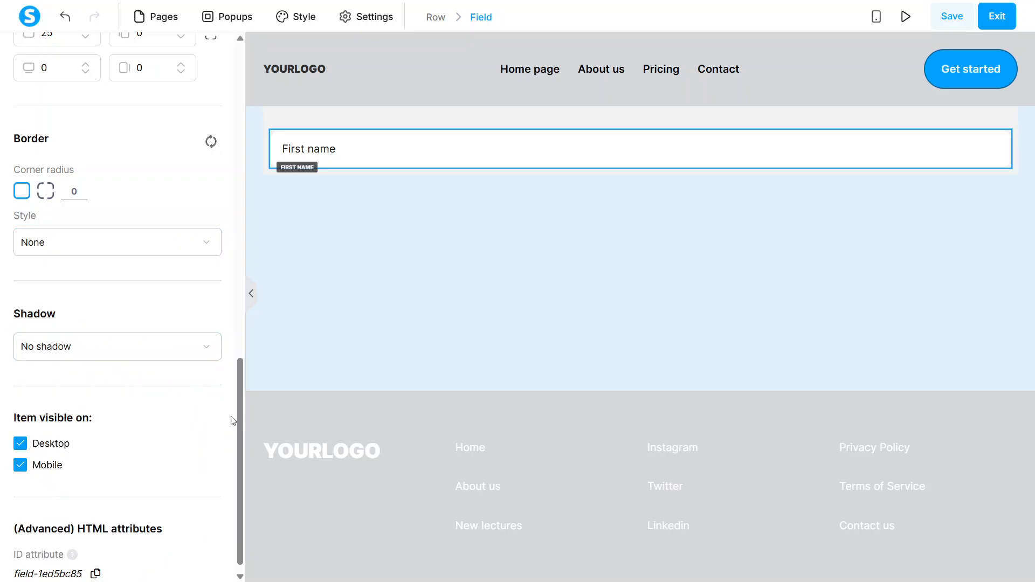
drag(238, 422, 220, 85)
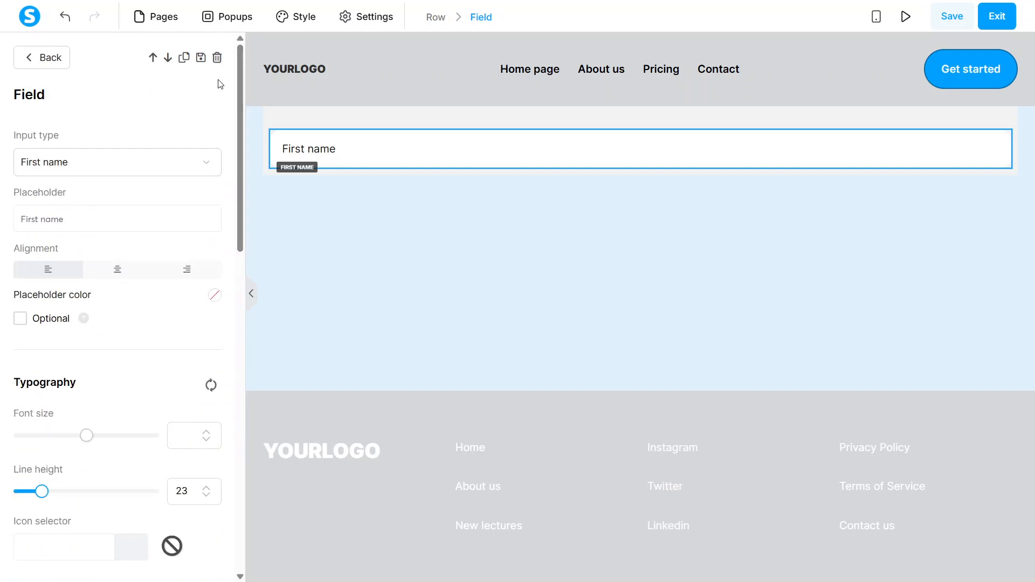
click(49, 58)
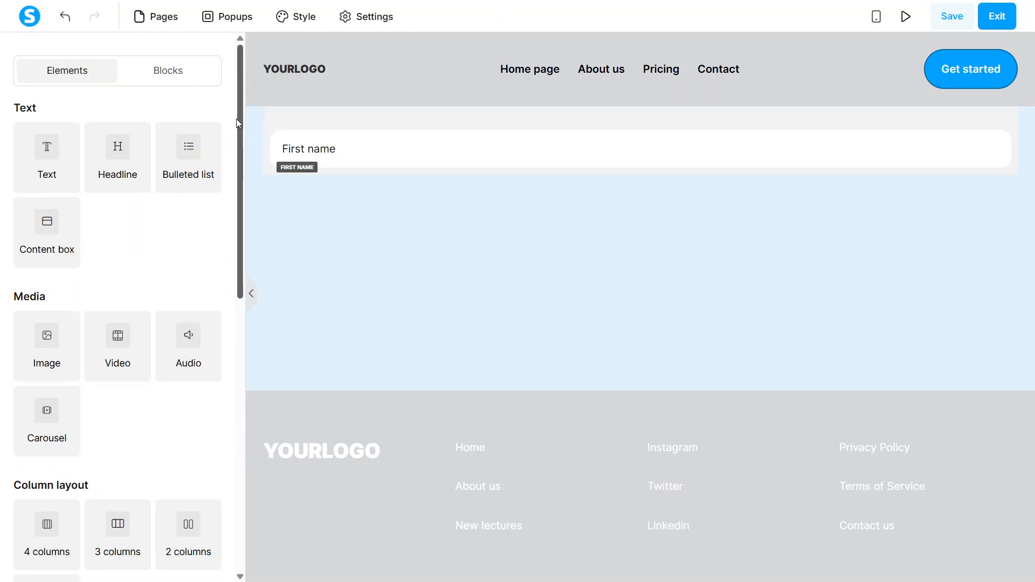
Add a second form input below the First name field and set its input type to Last name
drag(239, 123, 261, 329)
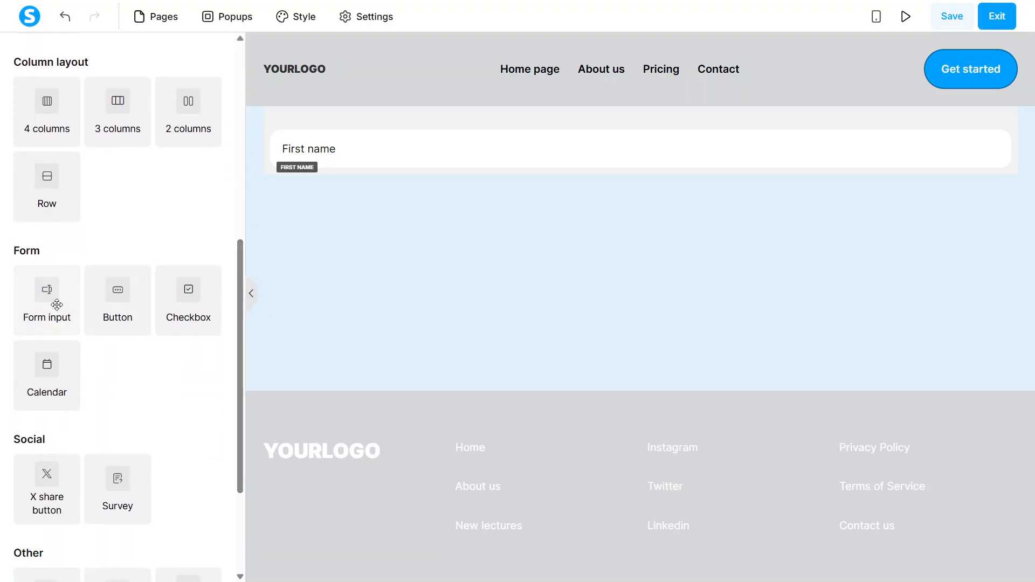
drag(57, 304, 443, 168)
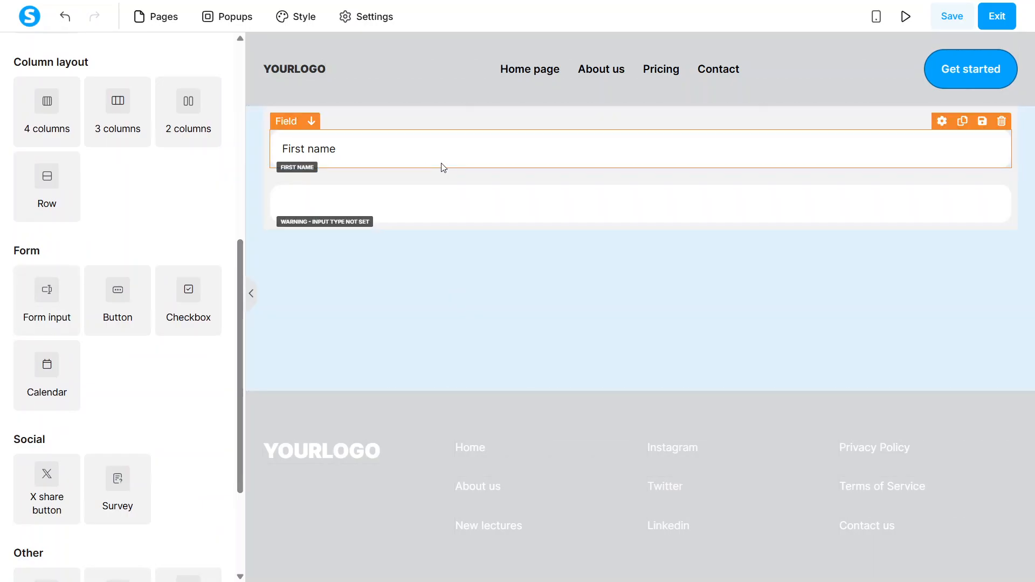
click(374, 214)
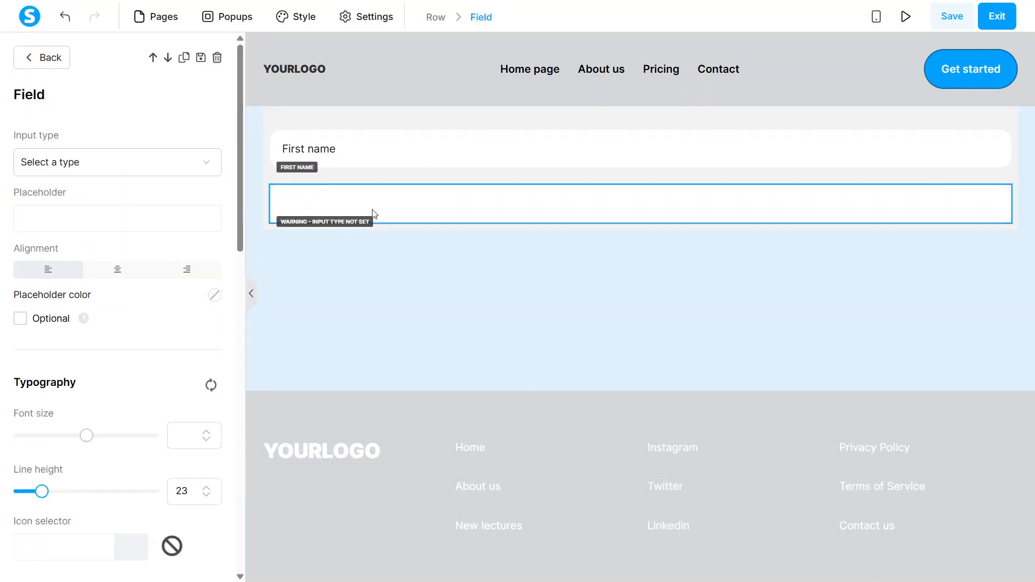
click(156, 167)
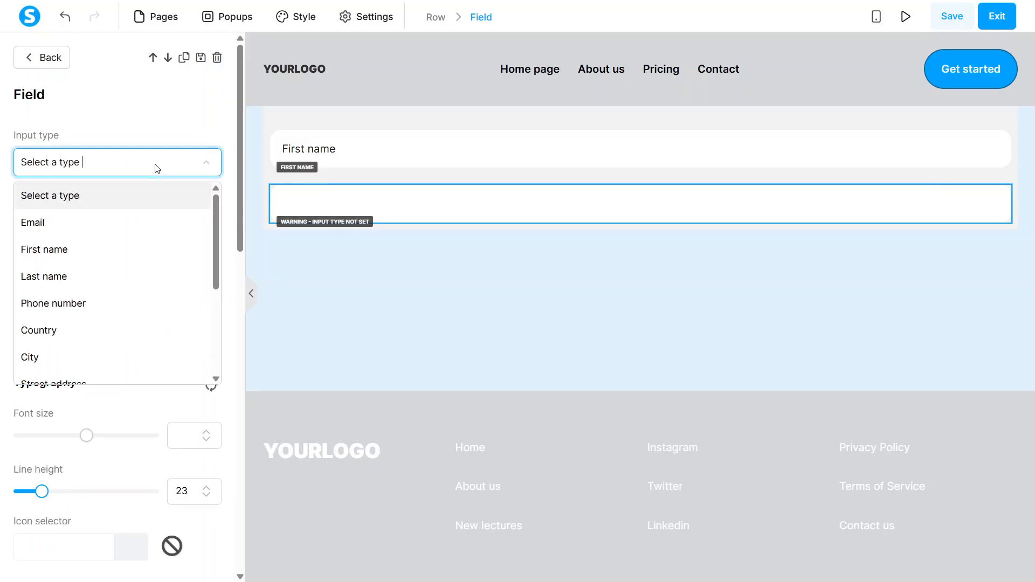
click(124, 275)
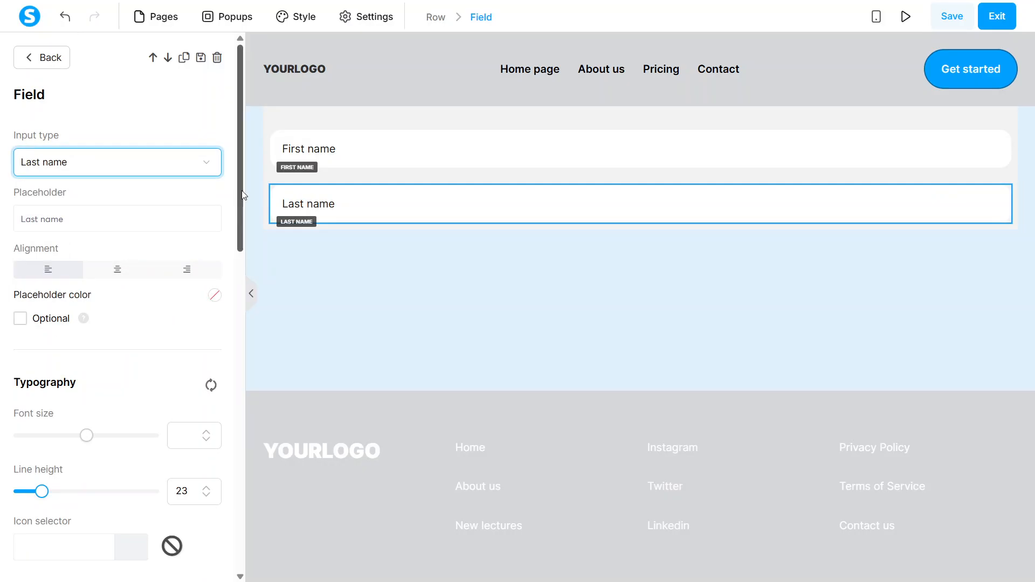
drag(242, 190, 204, 114)
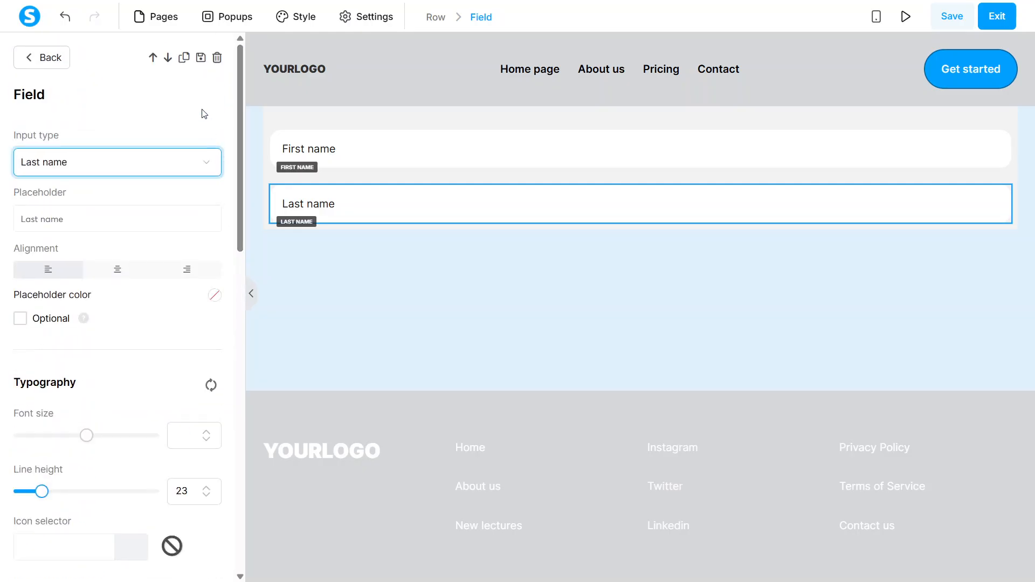
click(63, 60)
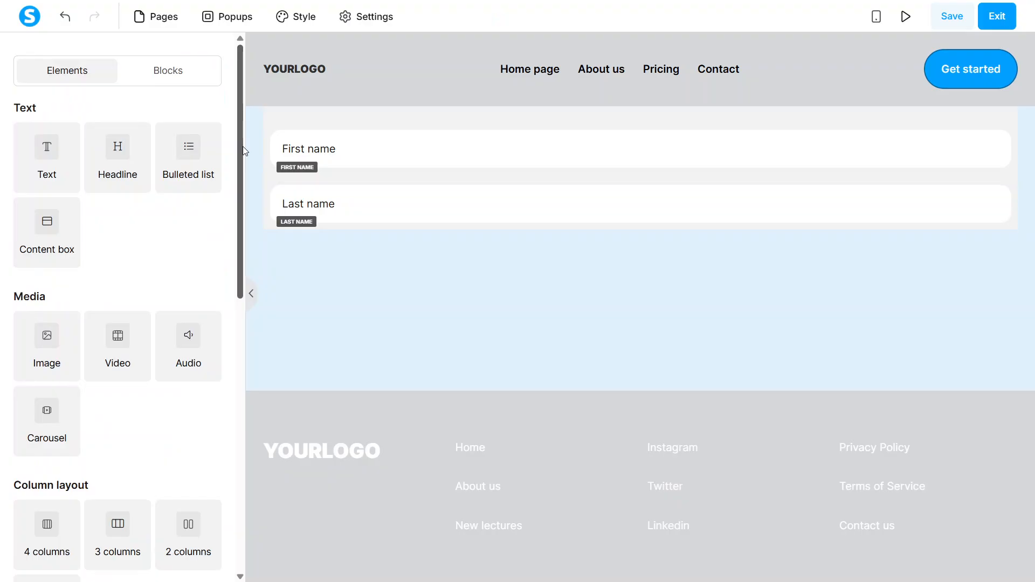
Add a form button below the Last name field and open its settings
drag(243, 147, 244, 301)
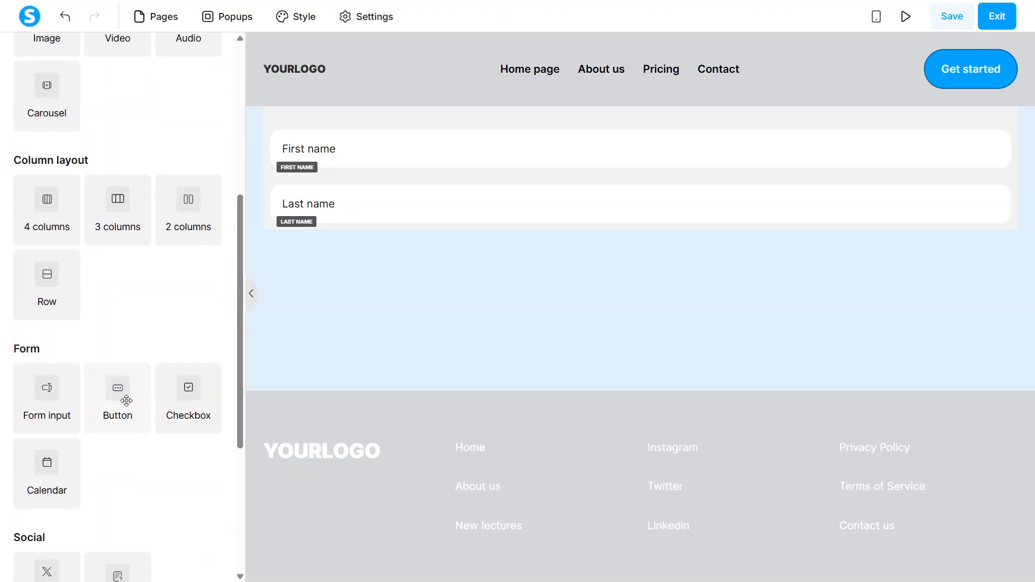
drag(127, 397, 496, 228)
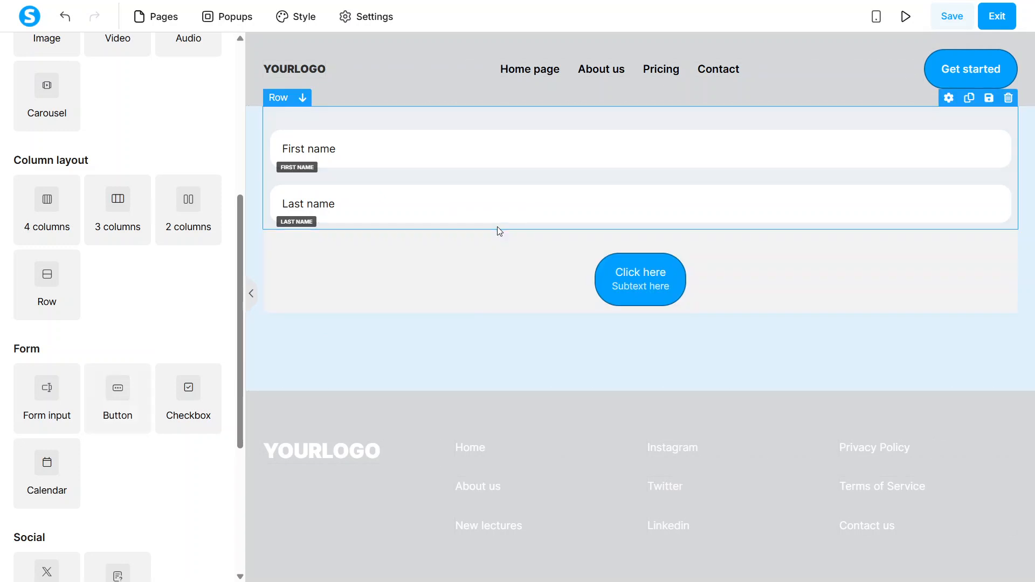
click(608, 269)
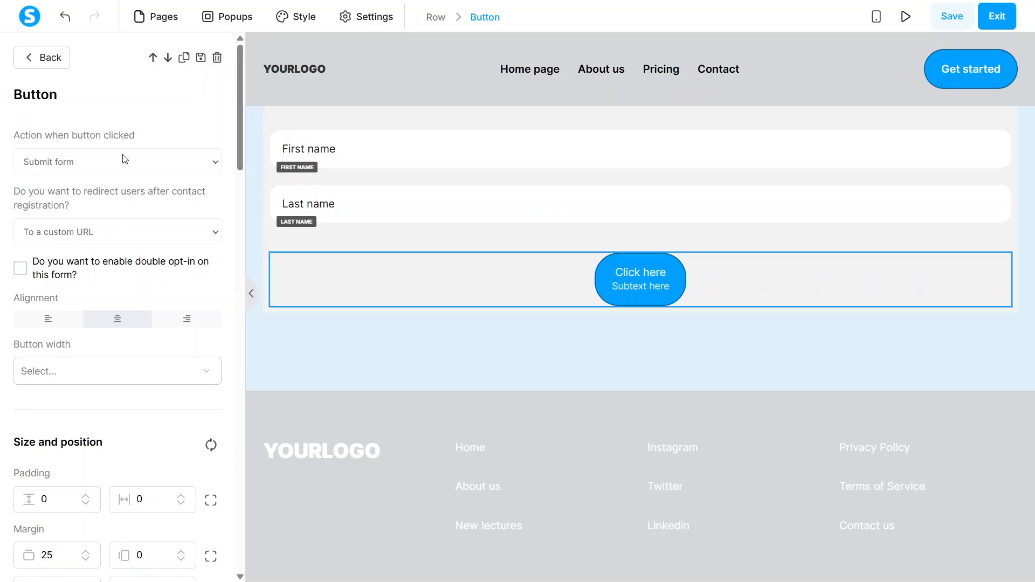
Review the button's redirection choices, styling settings and click action options without changing them, then deselect the button
click(105, 243)
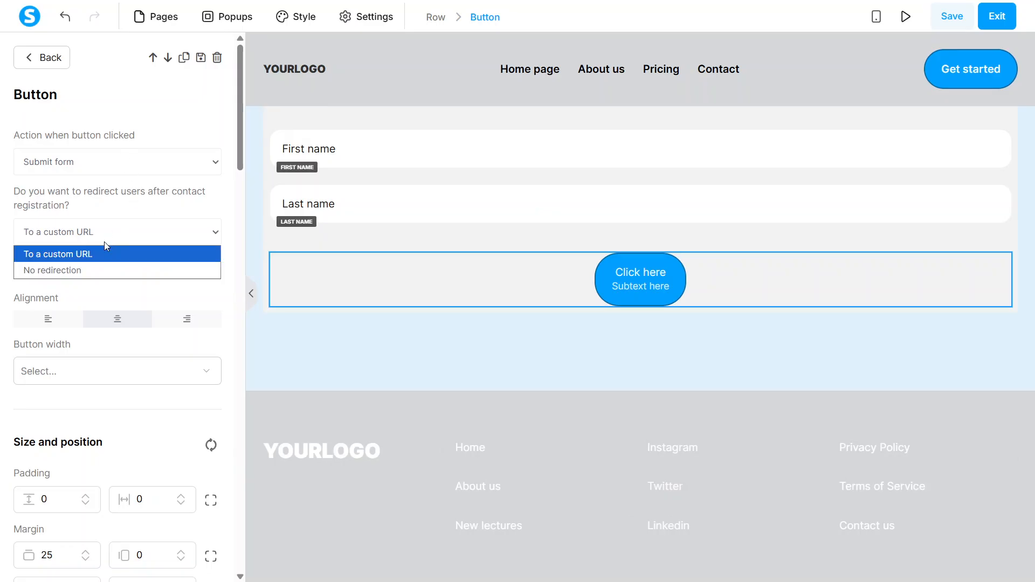
click(104, 243)
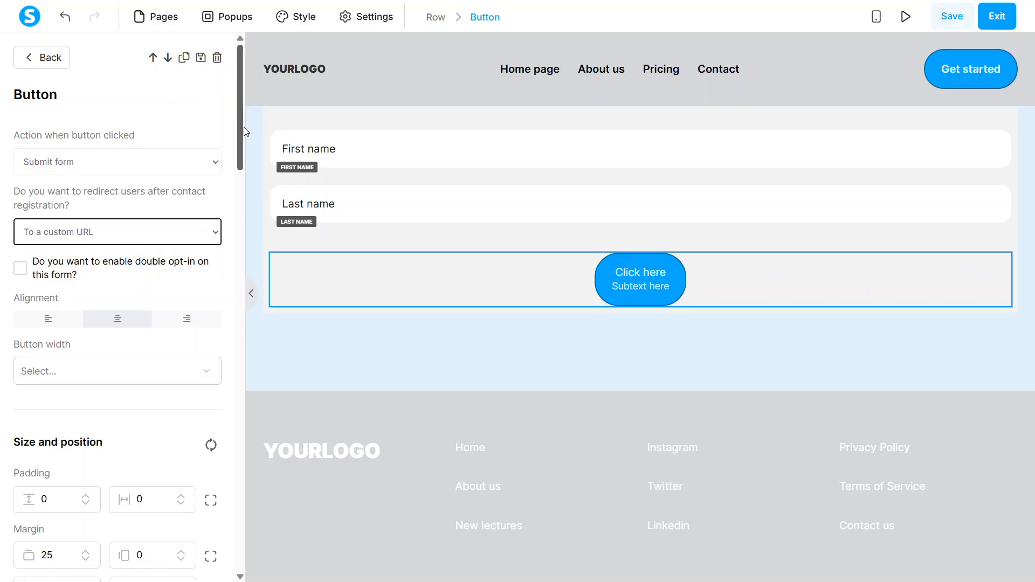
drag(244, 130, 222, 372)
drag(235, 292, 228, 99)
click(92, 168)
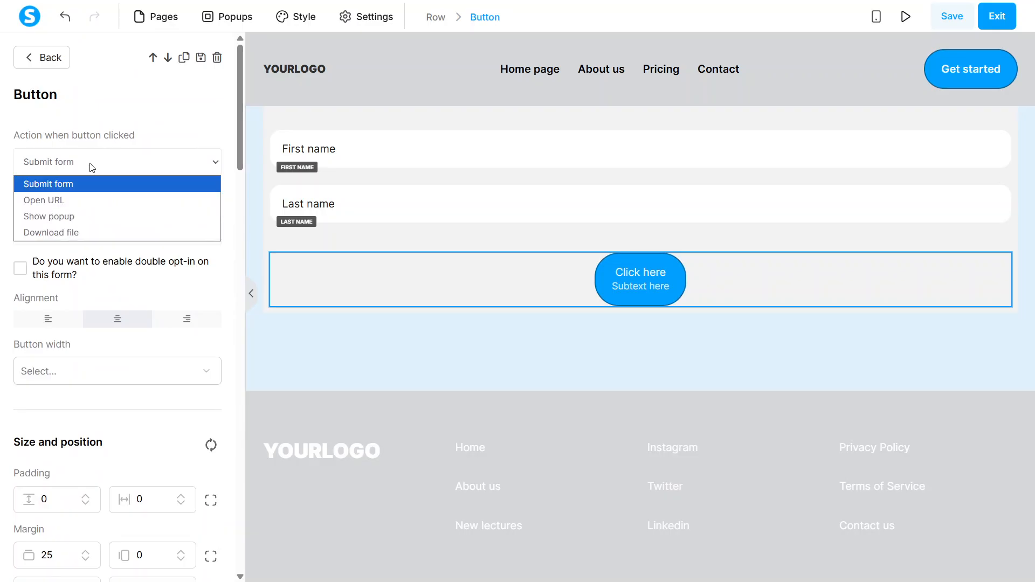
click(91, 168)
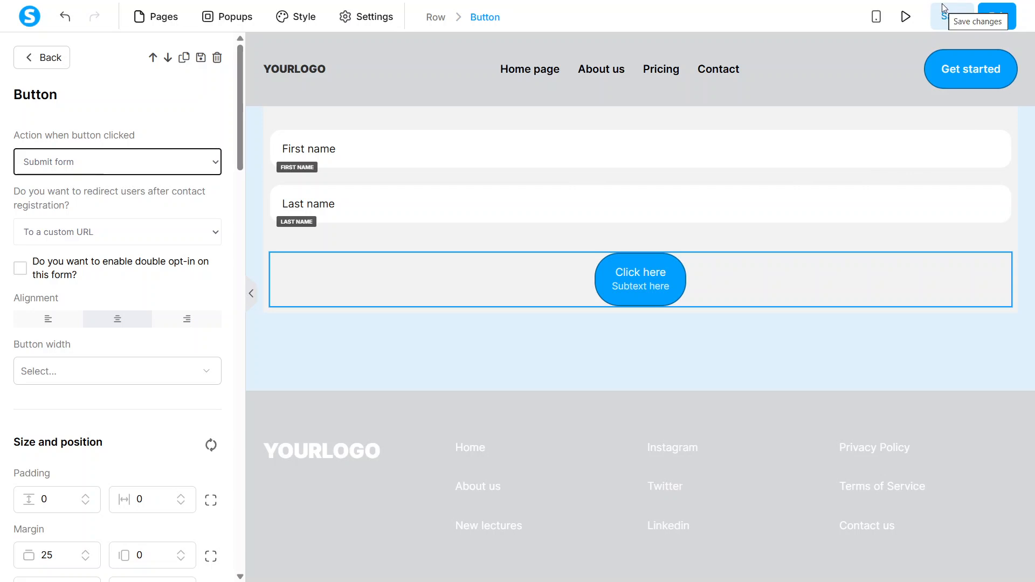
click(696, 357)
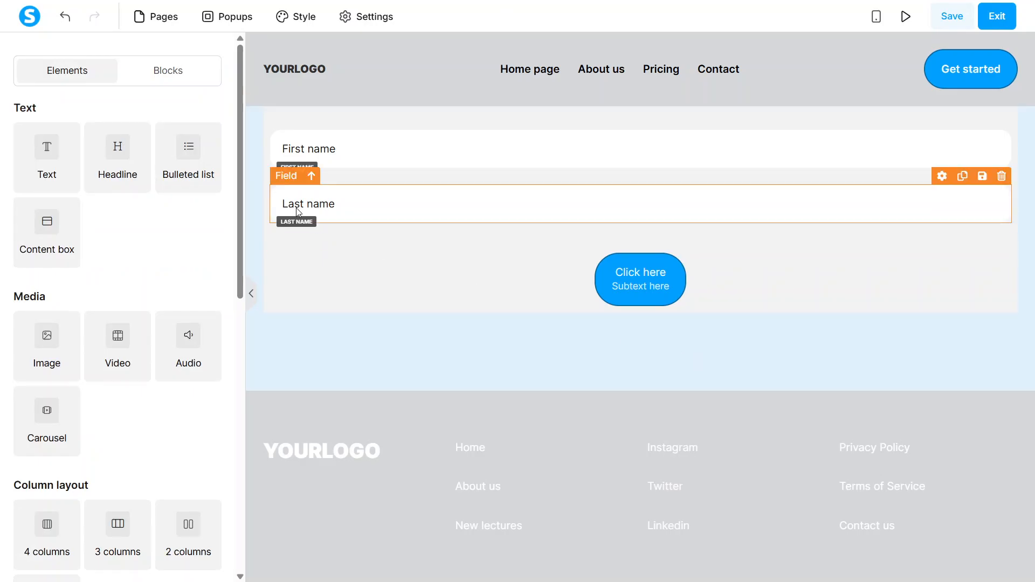